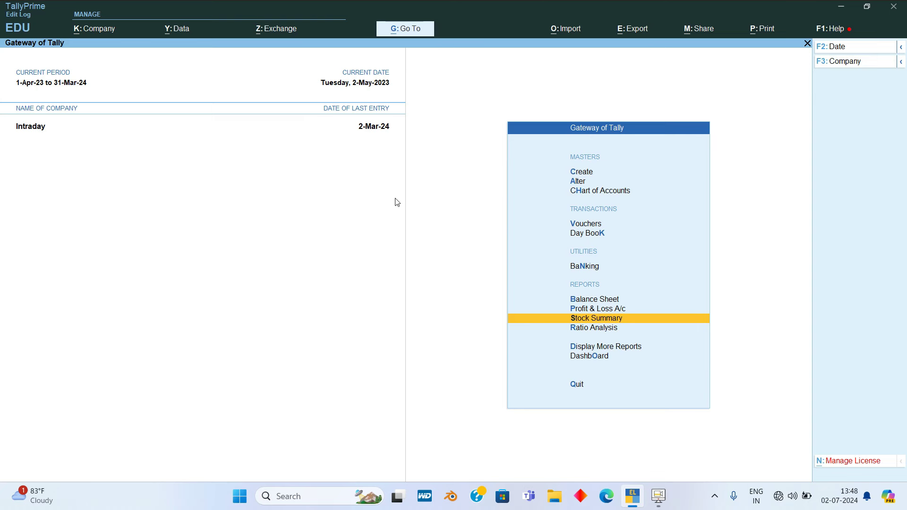
# Step: Open the Stock Summary report and look through the listed stock down to Tie
pyautogui.press('Return')
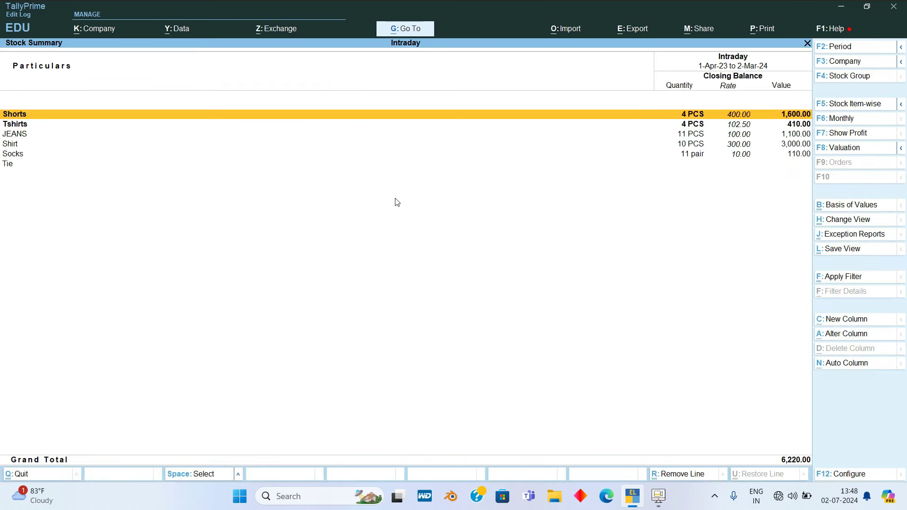
pyautogui.press('Down')
pyautogui.press('Down')
pyautogui.press('Down')
pyautogui.press('Down')
pyautogui.press('Down')
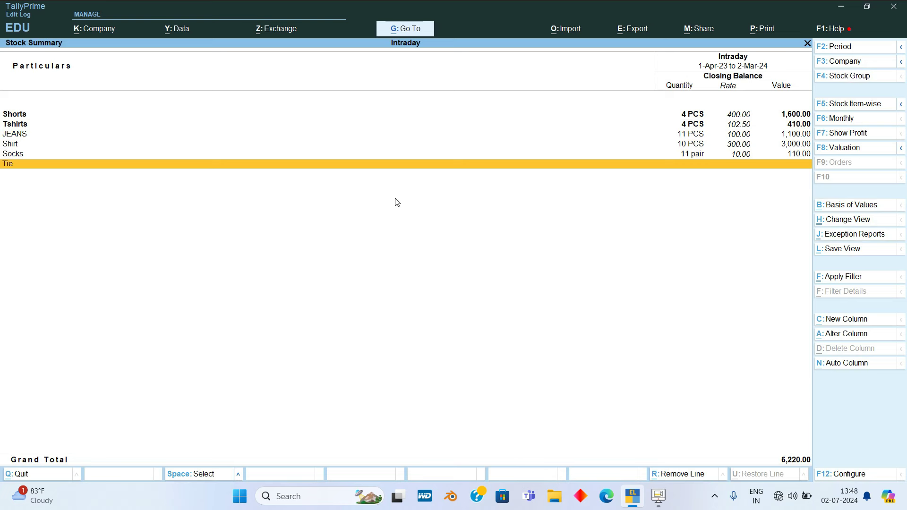
# Step: Configure the Stock Summary with Show Stock Items with zero Quantity or Balance set to No
pyautogui.click(845, 473)
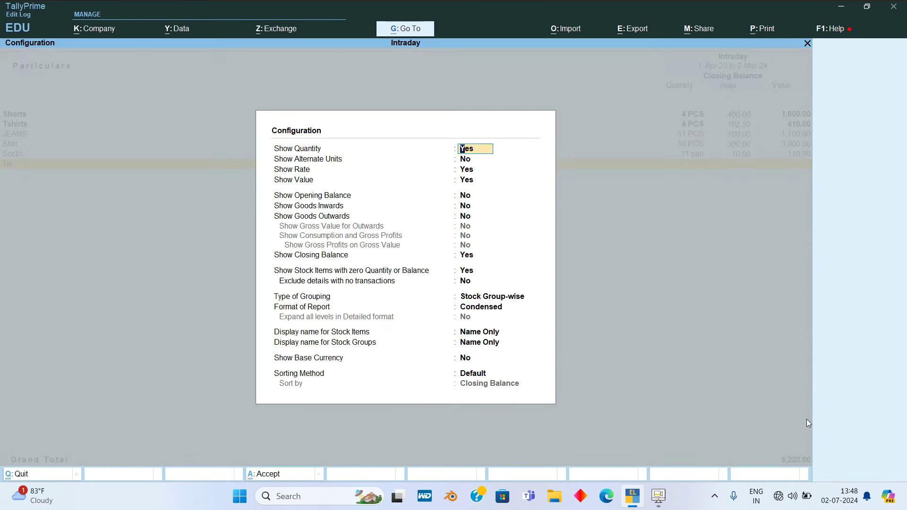
pyautogui.press('Down')
pyautogui.press('Down')
pyautogui.press('Down')
pyautogui.press('Down')
pyautogui.press('Down')
pyautogui.press('Down')
pyautogui.press('Down')
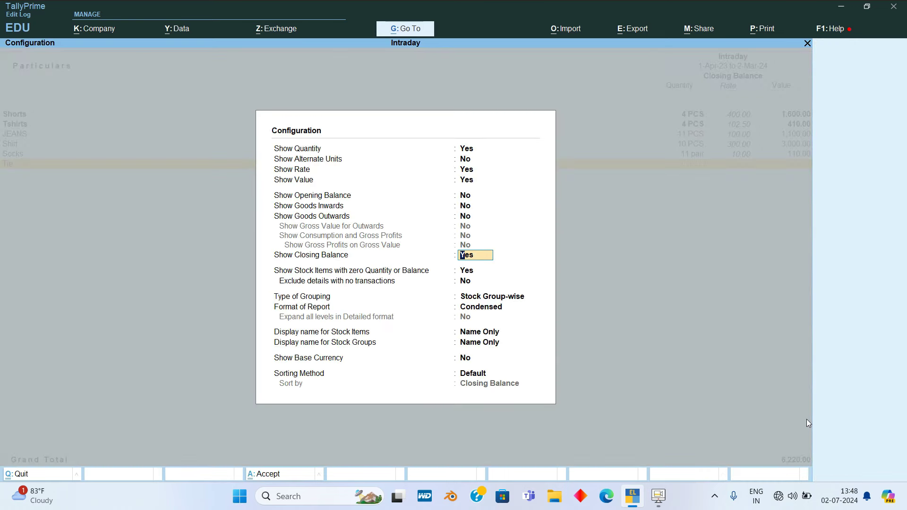
pyautogui.press('Down')
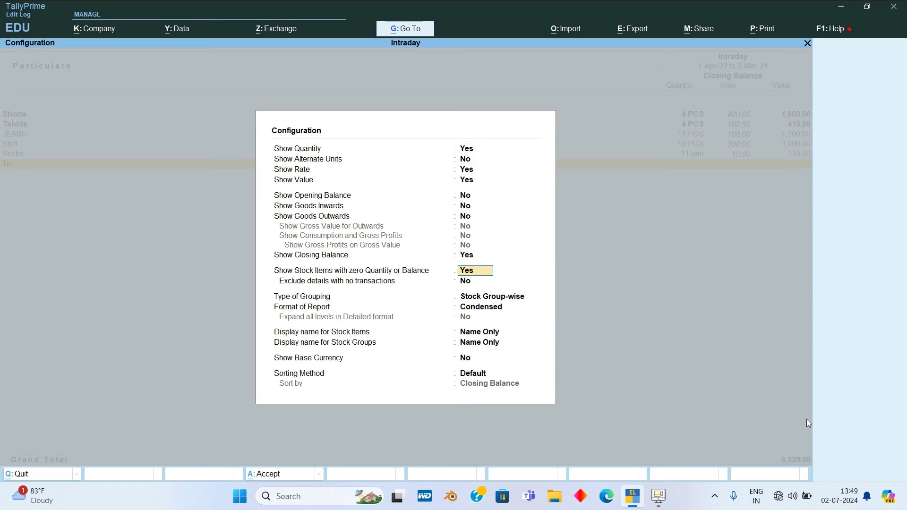
pyautogui.write('n')
pyautogui.press('Return')
pyautogui.hotkey('ctrl', 'a')
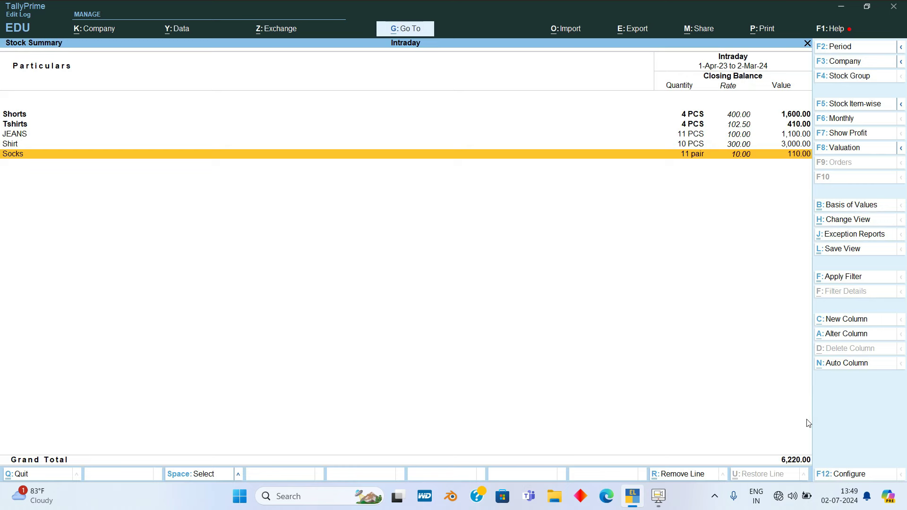
# Step: Reopen the Stock Summary and set Show Stock Items with zero Quantity or Balance back to Yes in its configuration
pyautogui.press('Escape')
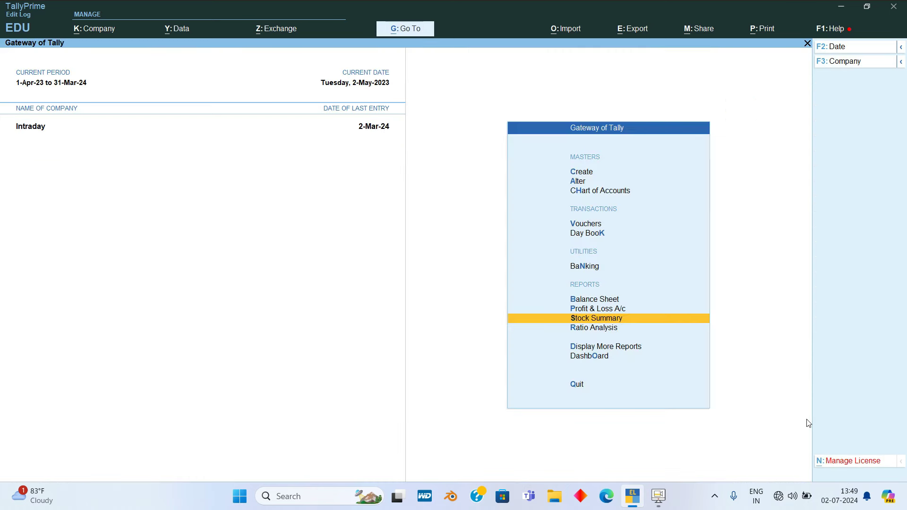
pyautogui.press('Return')
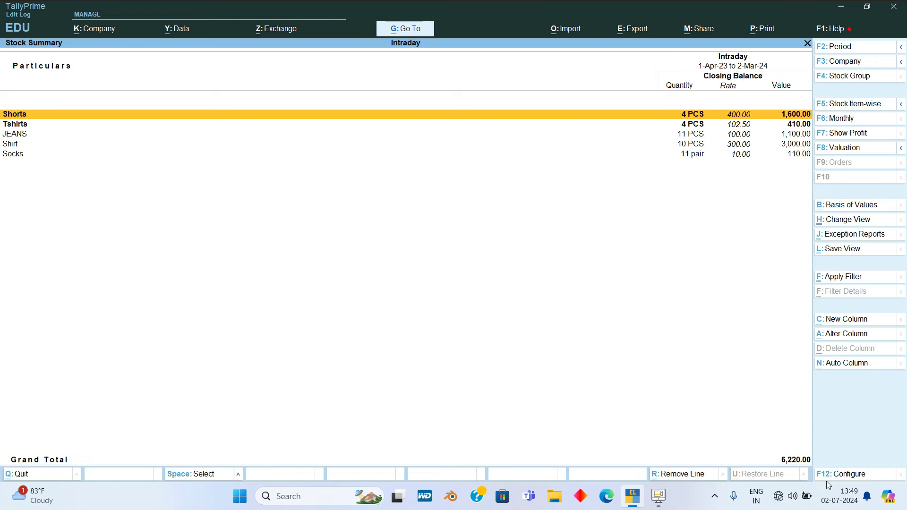
pyautogui.click(846, 477)
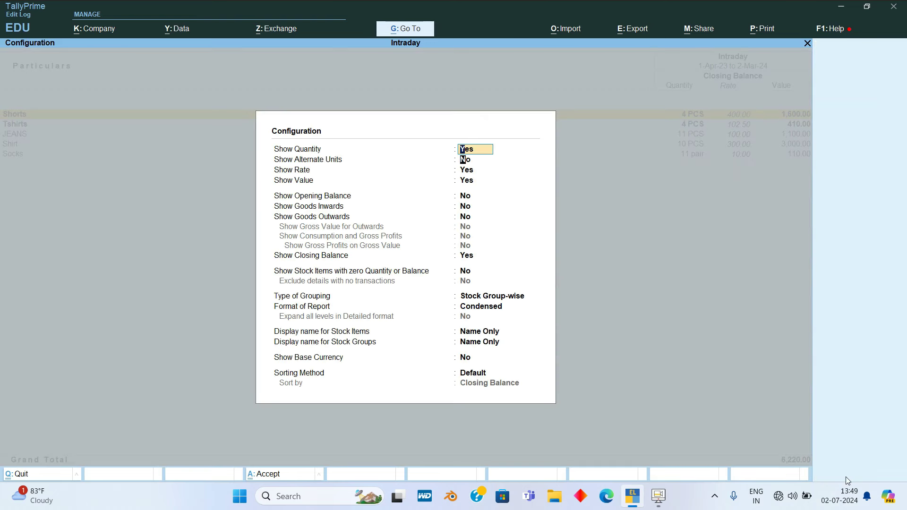
pyautogui.press('Down')
pyautogui.press('Down')
pyautogui.press('Down')
pyautogui.press('Down')
pyautogui.press('Down')
pyautogui.press('Down')
pyautogui.press('Down')
pyautogui.press('Down')
pyautogui.write('y')
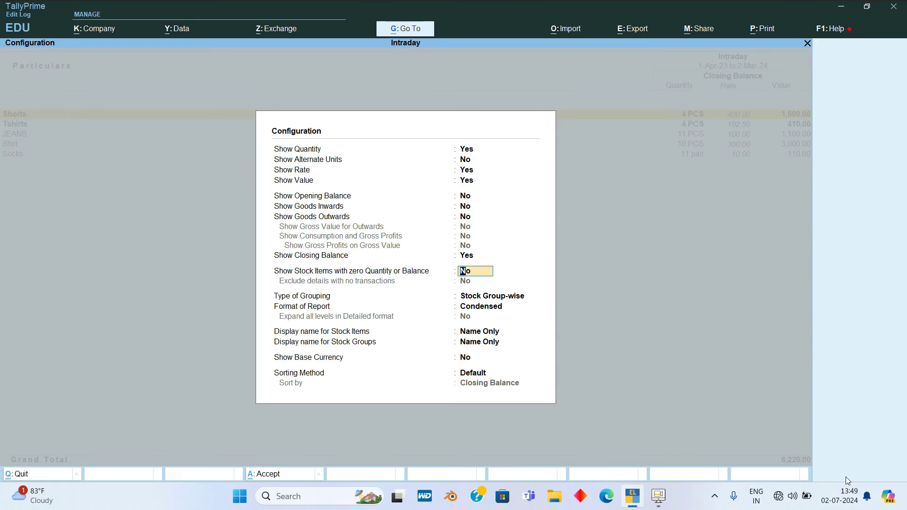
pyautogui.press('Return')
pyautogui.hotkey('ctrl', 'a')
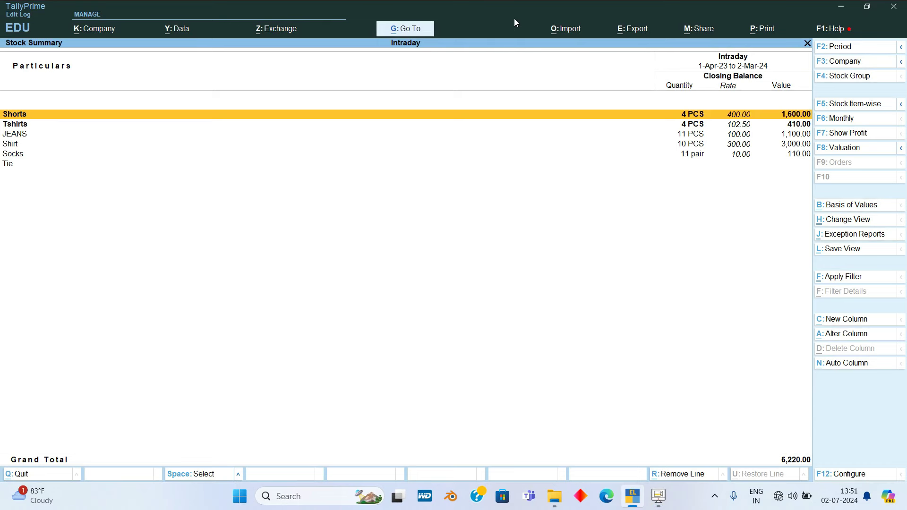
# Step: Look at the items inside the Tshirts stock group, and return to the Stock Summary
pyautogui.press('Down')
pyautogui.press('Return')
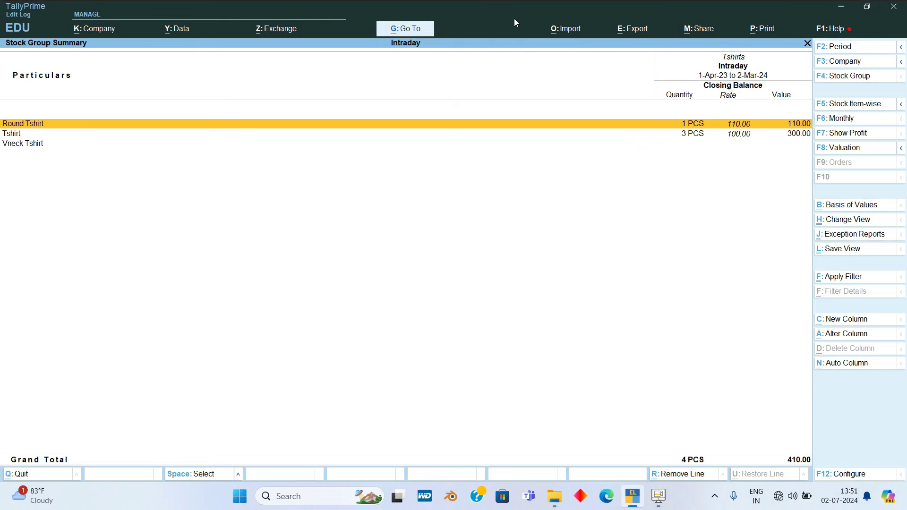
pyautogui.press('Escape')
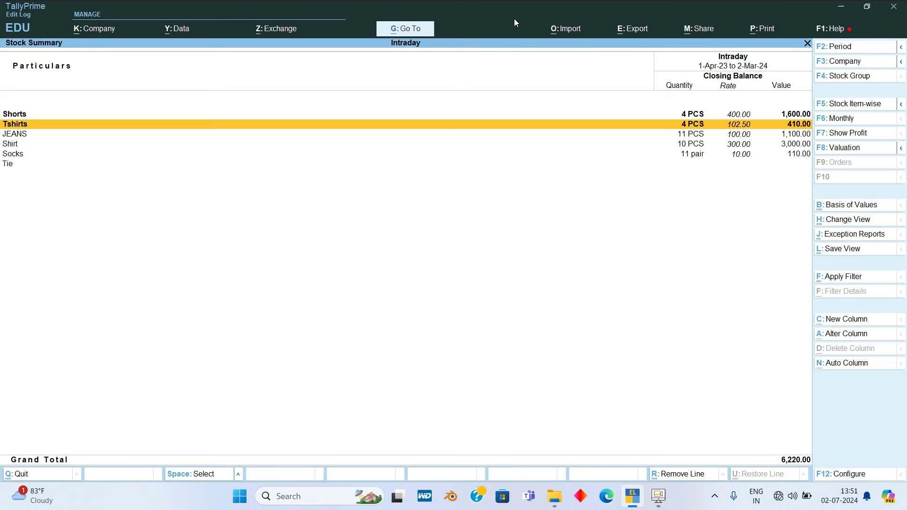
# Step: Switch the Stock Summary to the Stock Item-wise view and bring up the Advanced Filter
pyautogui.click(857, 111)
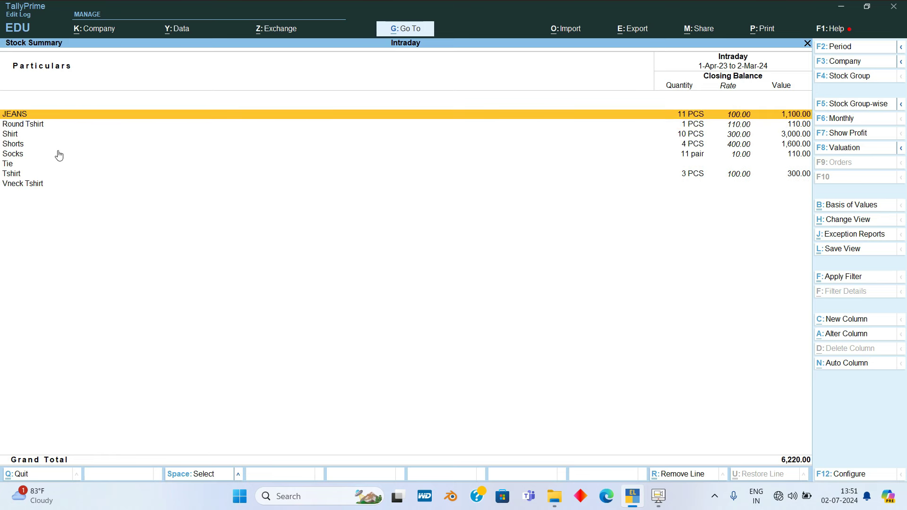
pyautogui.click(854, 282)
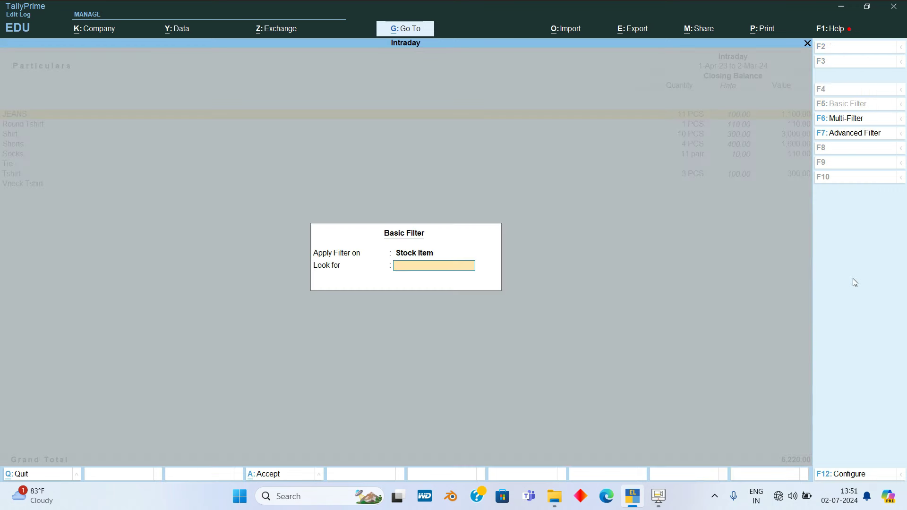
pyautogui.click(857, 136)
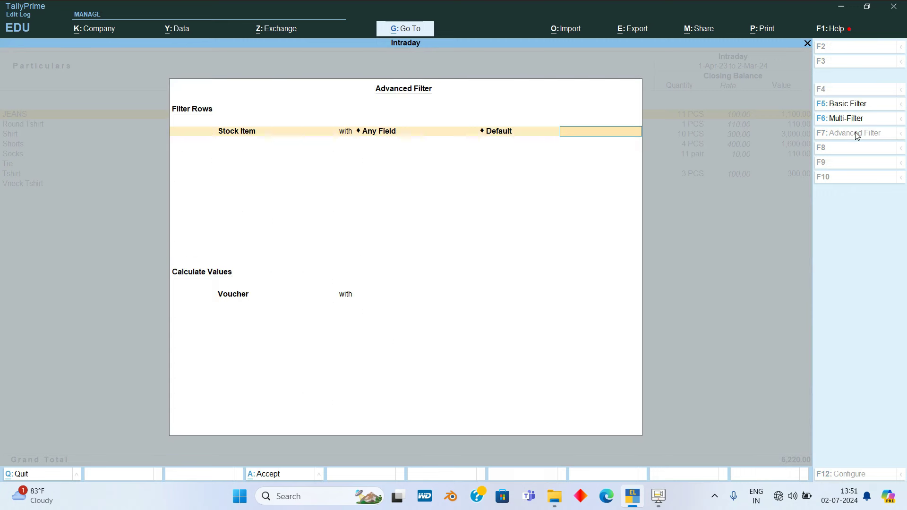
# Step: Filter the report rows to Stock Item with Closing Qty as zero, without further conditions, and apply the filter
pyautogui.press('BackSpace')
pyautogui.press('BackSpace')
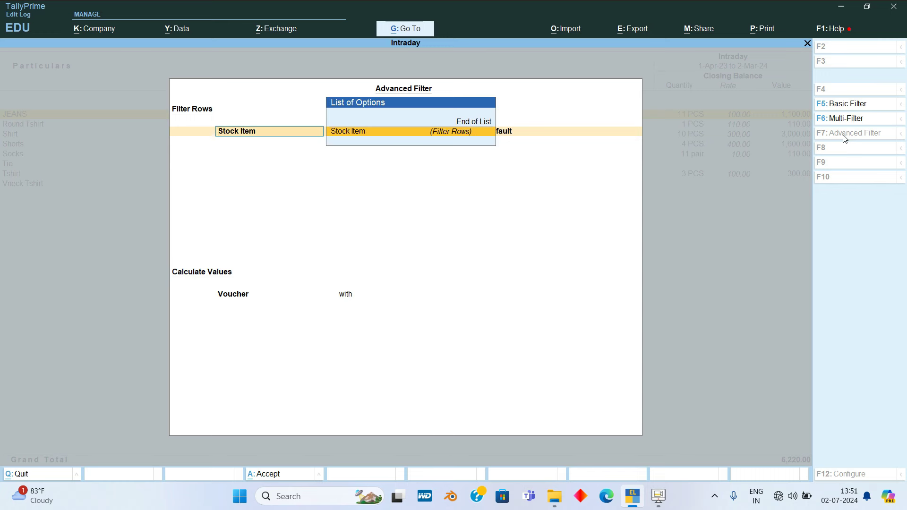
pyautogui.press('Return')
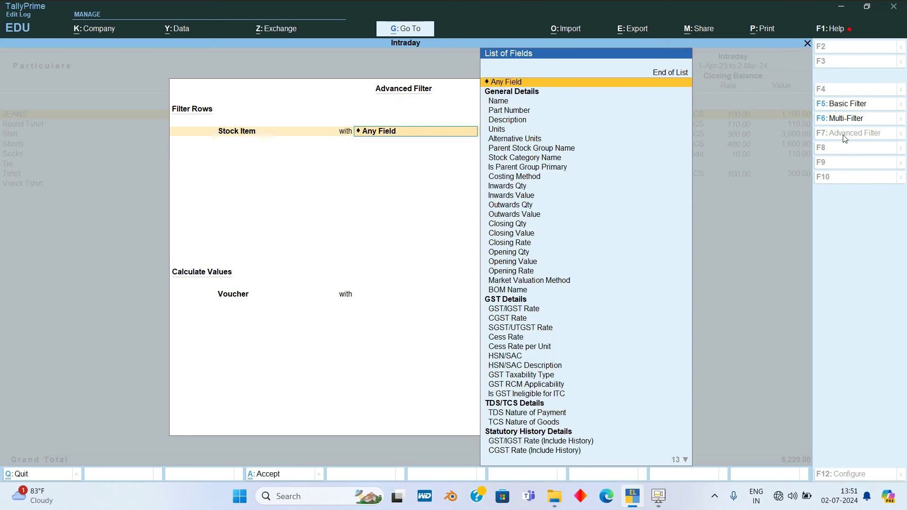
pyautogui.write('C')
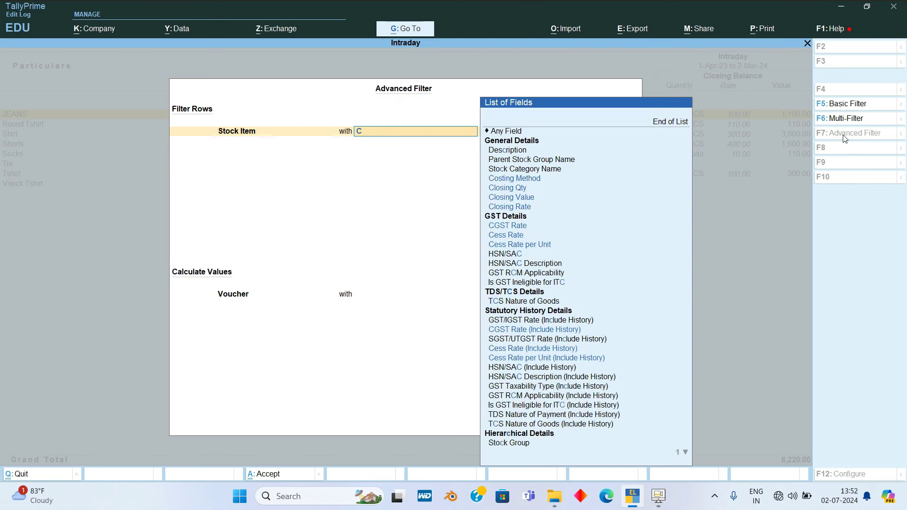
pyautogui.write('l')
pyautogui.press('Return')
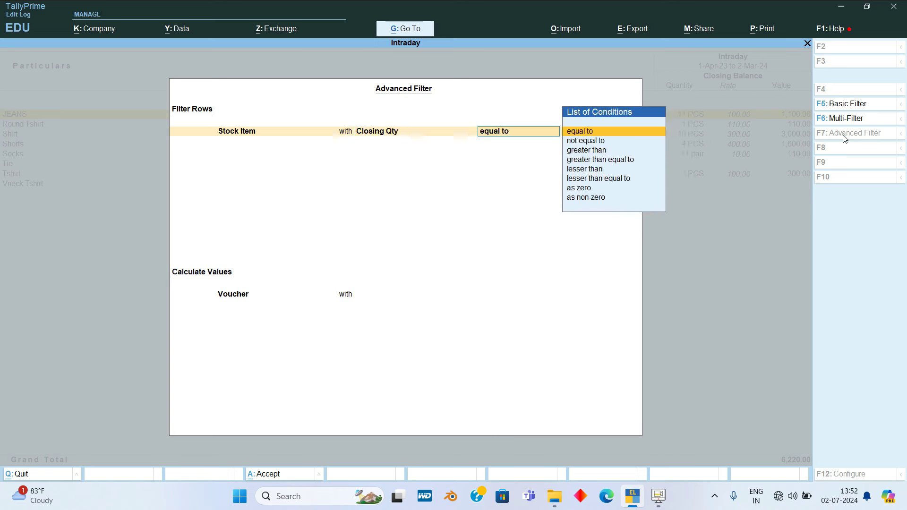
pyautogui.press('Down')
pyautogui.press('Down')
pyautogui.press('Down')
pyautogui.press('Down')
pyautogui.press('Down')
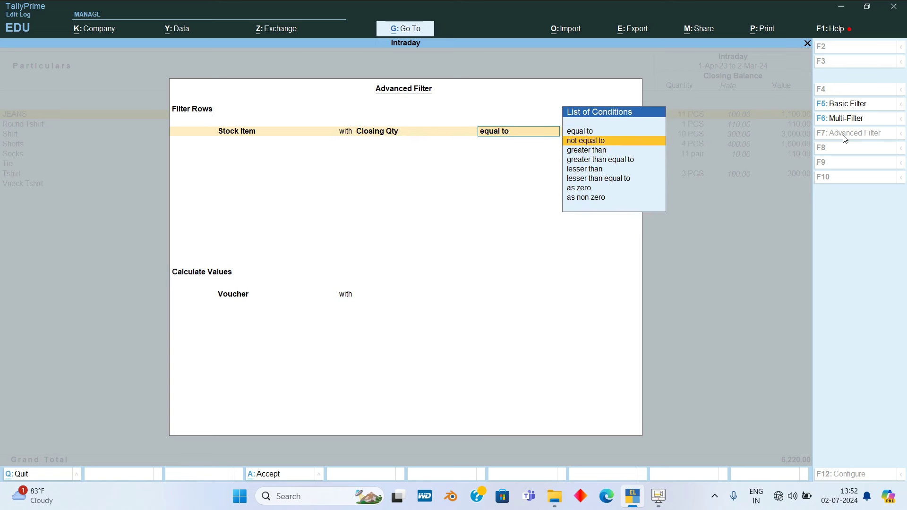
pyautogui.press('Down')
pyautogui.press('Return')
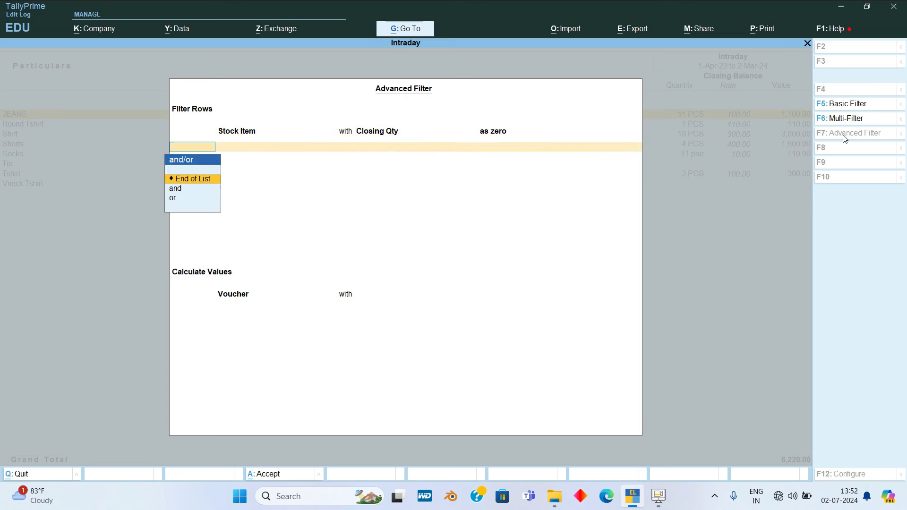
pyautogui.press('Return')
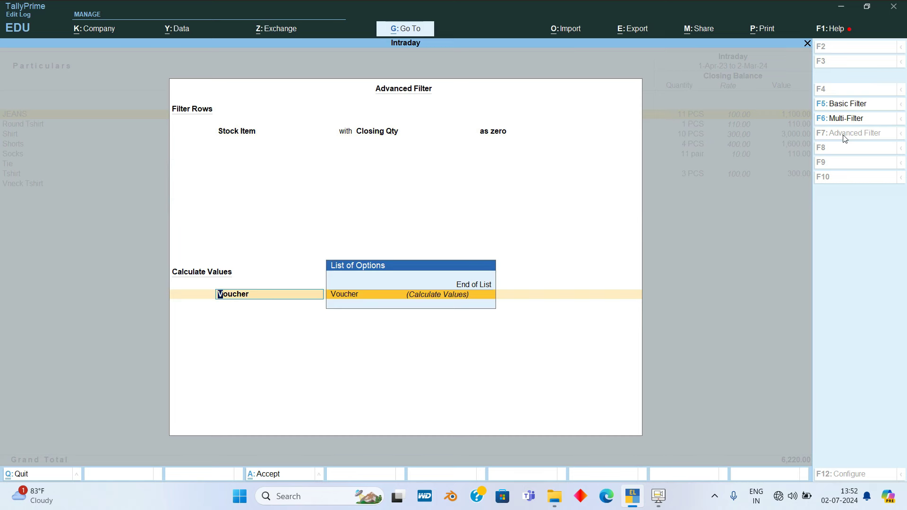
pyautogui.press('Return')
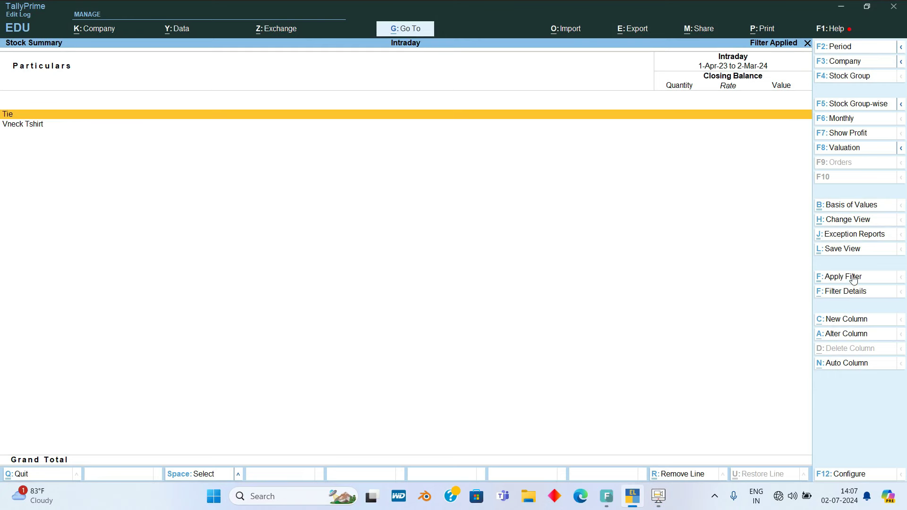
# Step: Save the filtered report as the view Zero Stock, set it as the report's default, and replace the existing view of that name
pyautogui.click(853, 257)
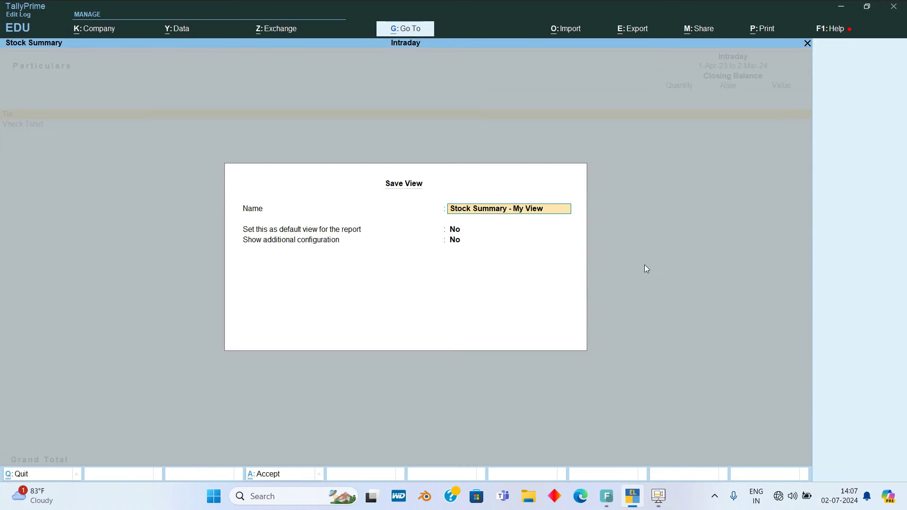
pyautogui.write('Zero Stock')
pyautogui.press('Return')
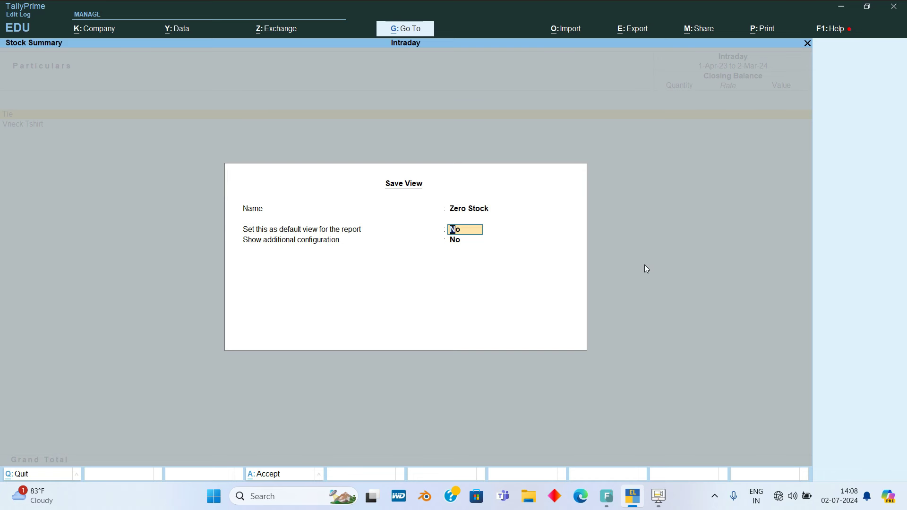
pyautogui.write('y')
pyautogui.press('Return')
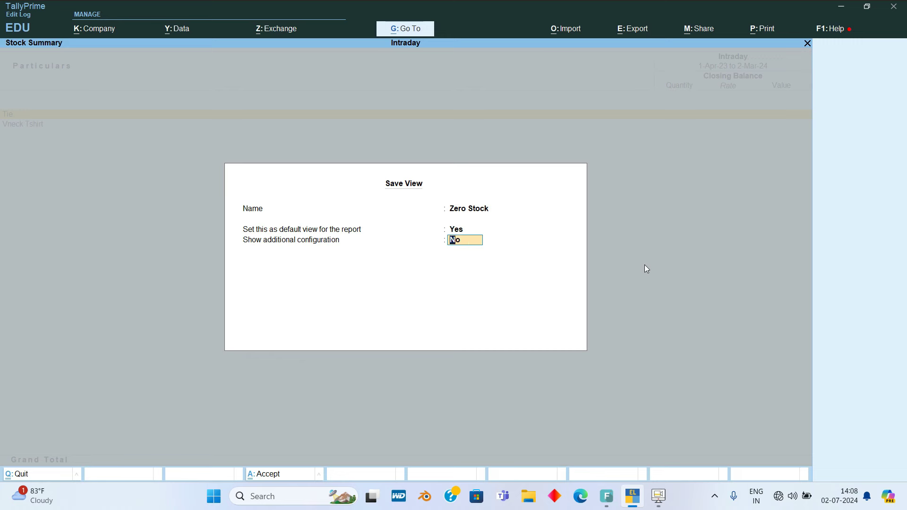
pyautogui.press('Return')
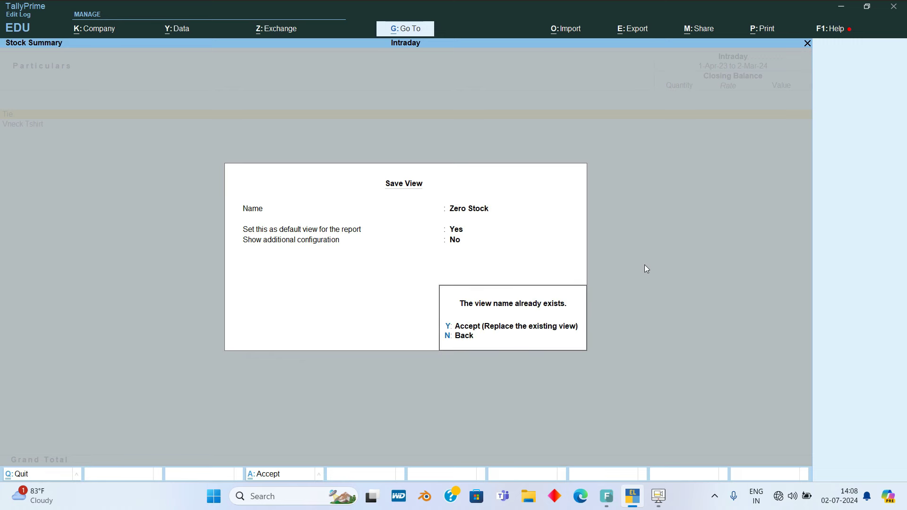
pyautogui.press('y')
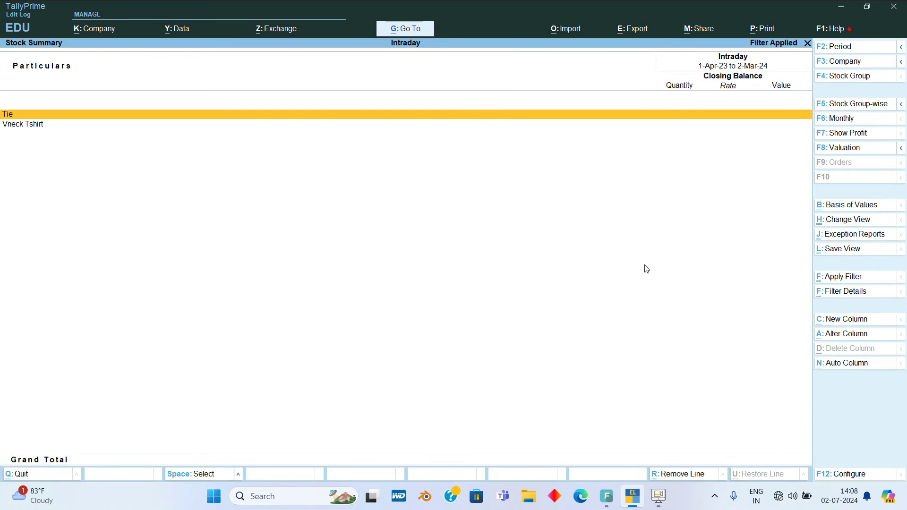
# Step: Return to the Gateway of Tally and reopen the Stock Summary to check its default view
pyautogui.press('Escape')
pyautogui.press('Escape')
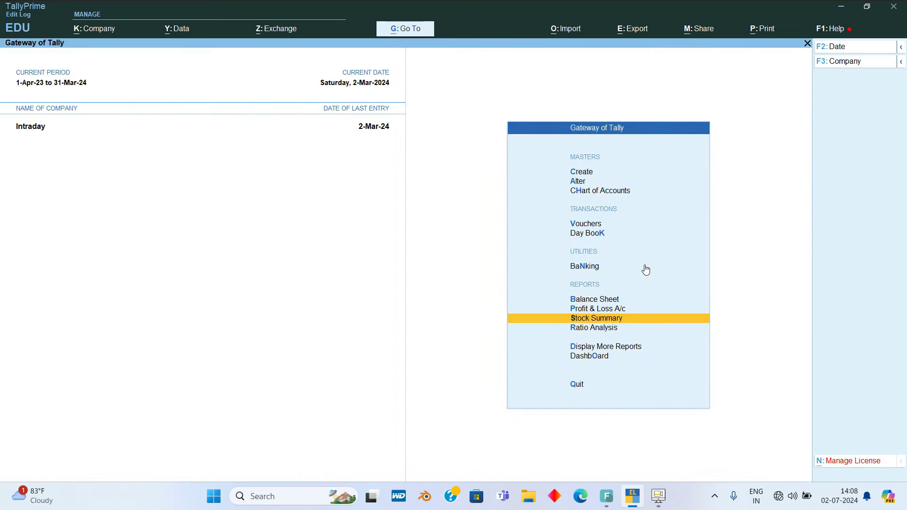
pyautogui.press('Return')
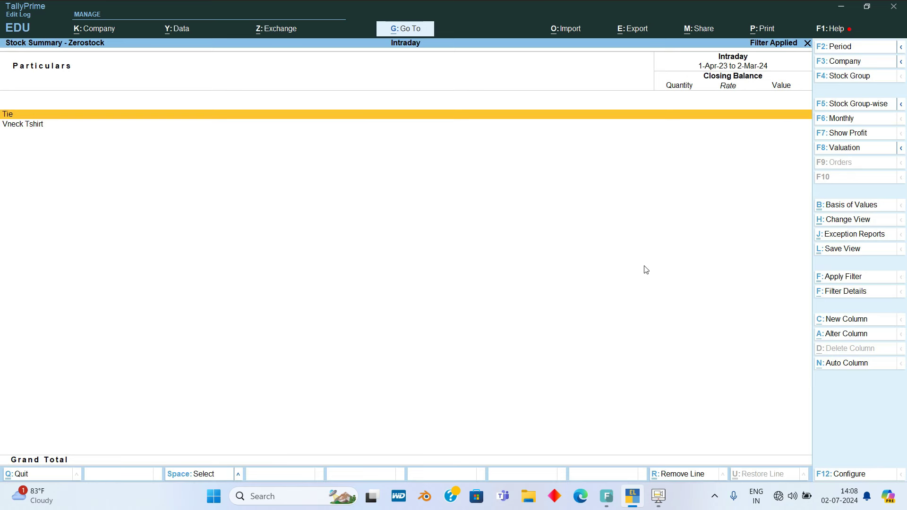
# Step: Save the filtered report as the non-default view Zero Stock for This Company, with the selected master but without the selected period
pyautogui.click(846, 253)
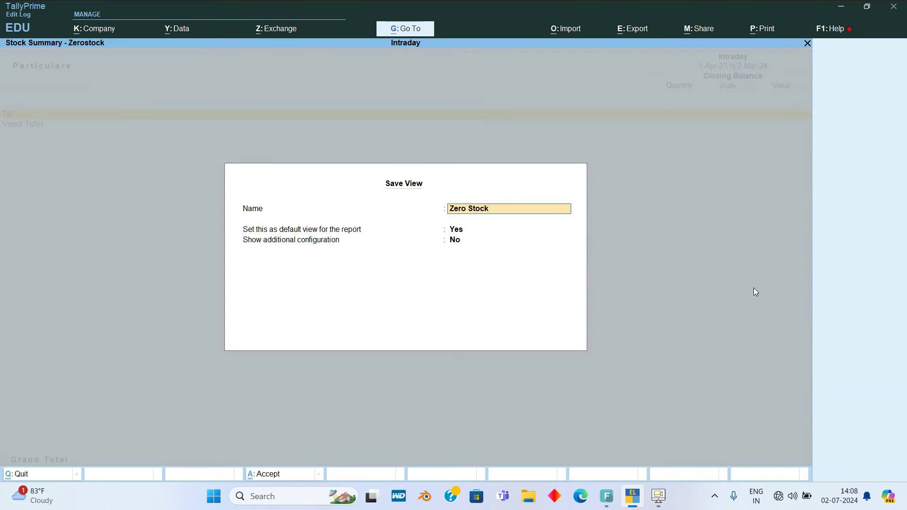
pyautogui.press('Return')
pyautogui.press('n')
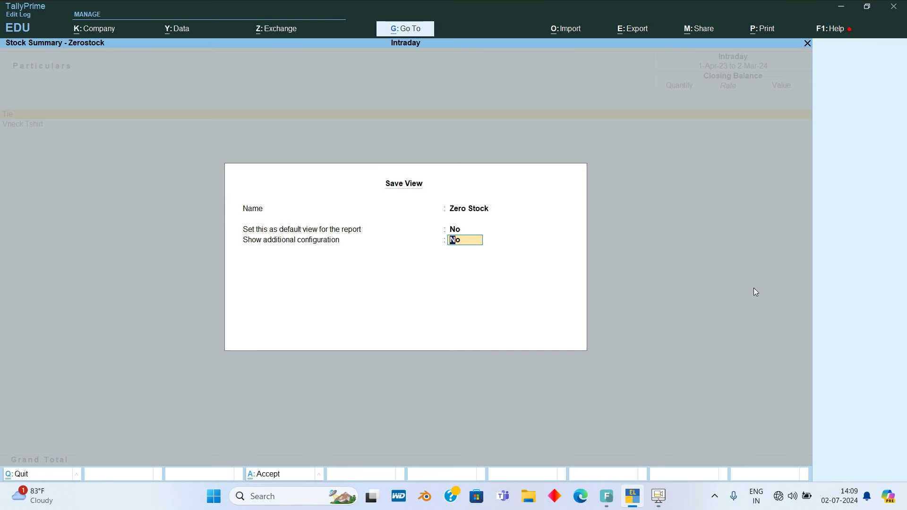
pyautogui.write('y')
pyautogui.press('Return')
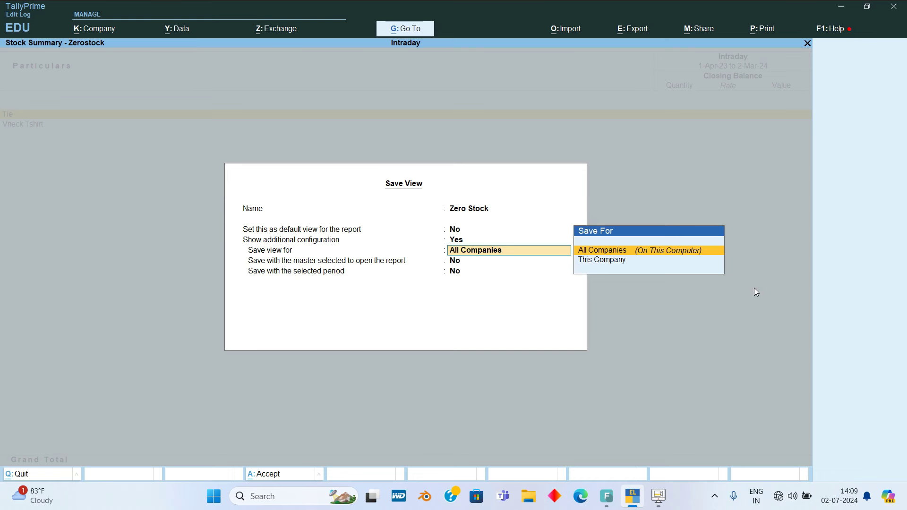
pyautogui.press('Down')
pyautogui.press('Return')
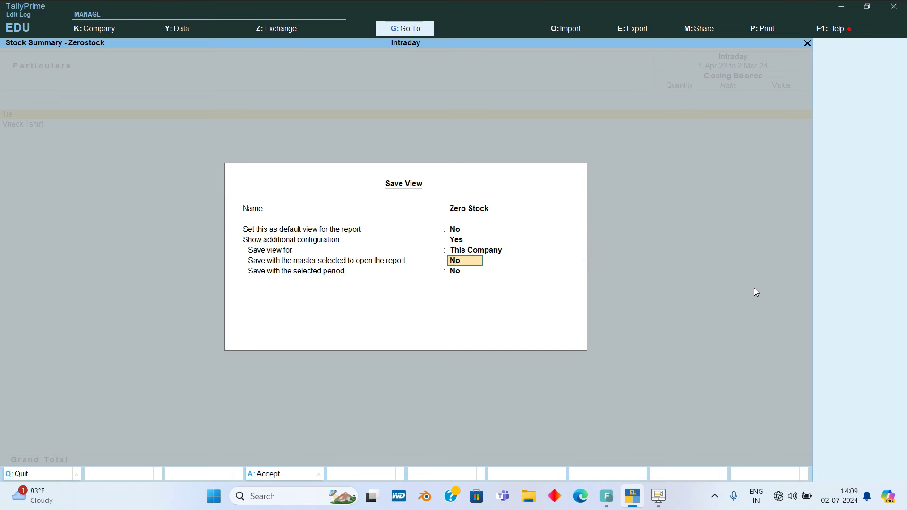
pyautogui.press('y')
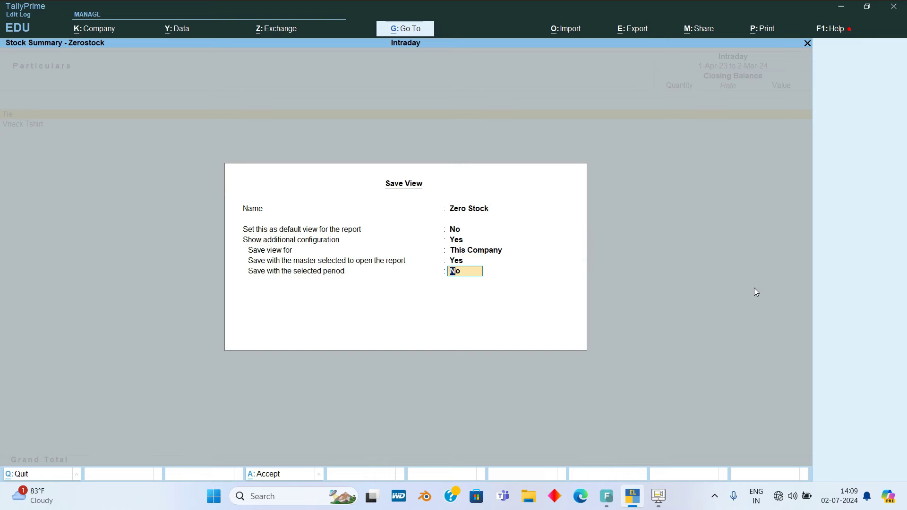
pyautogui.press('Return')
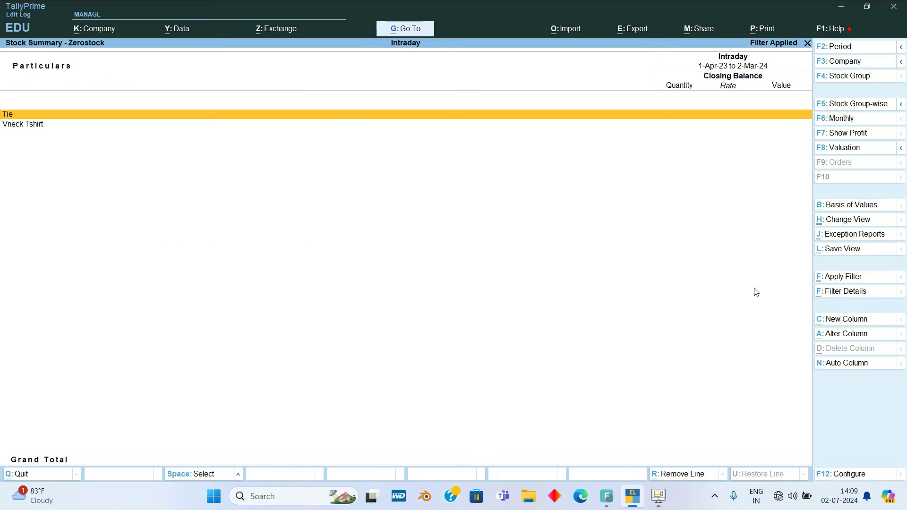
# Step: Reopen the Stock Summary and save its view as Zero Stock again without setting it as the report's default
pyautogui.press('Escape')
pyautogui.press('Return')
pyautogui.click(859, 251)
pyautogui.press('Return')
pyautogui.write('n')
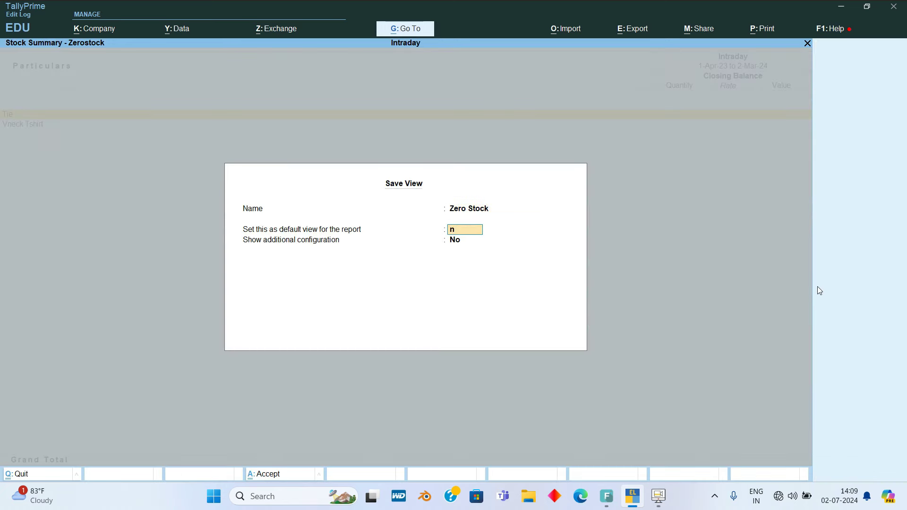
pyautogui.press('Return')
pyautogui.press('Return')
# Step: Reopen the Stock Summary from the Gateway of Tally and change its view to the saved Zero Stock view for This Company
pyautogui.press('Escape')
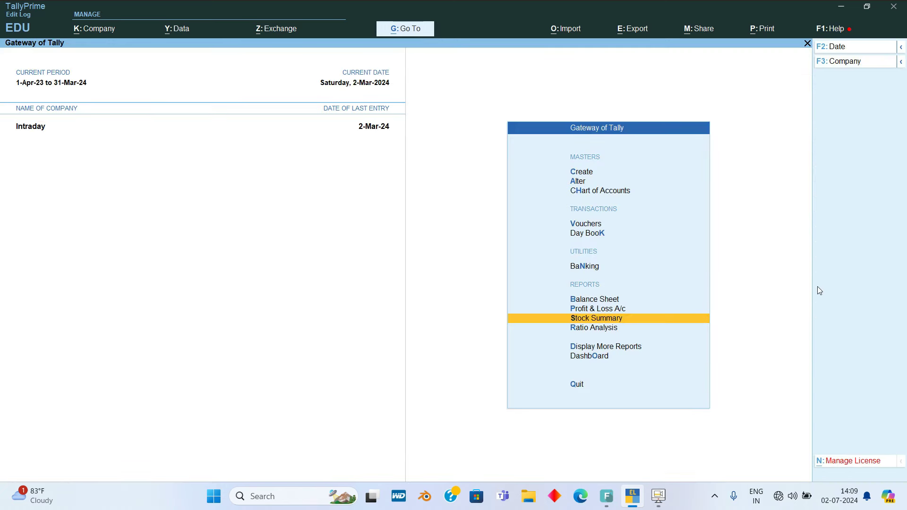
pyautogui.press('Return')
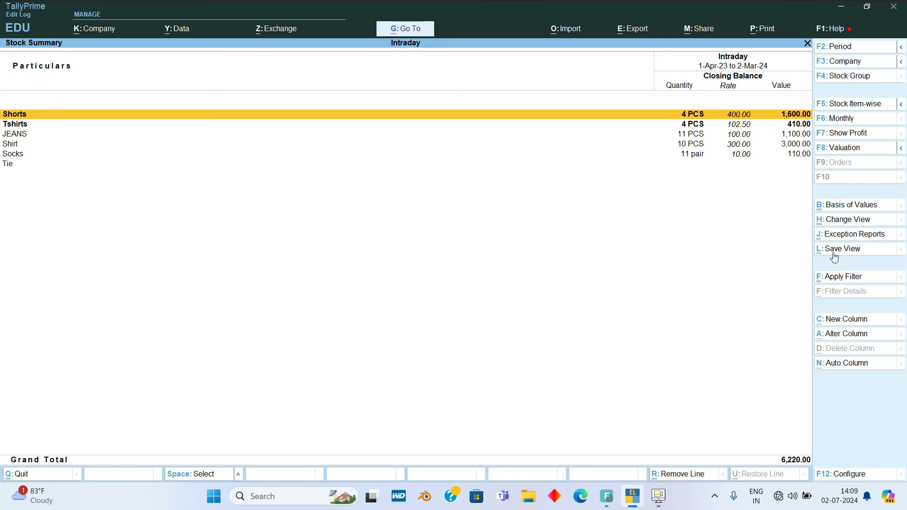
pyautogui.click(857, 227)
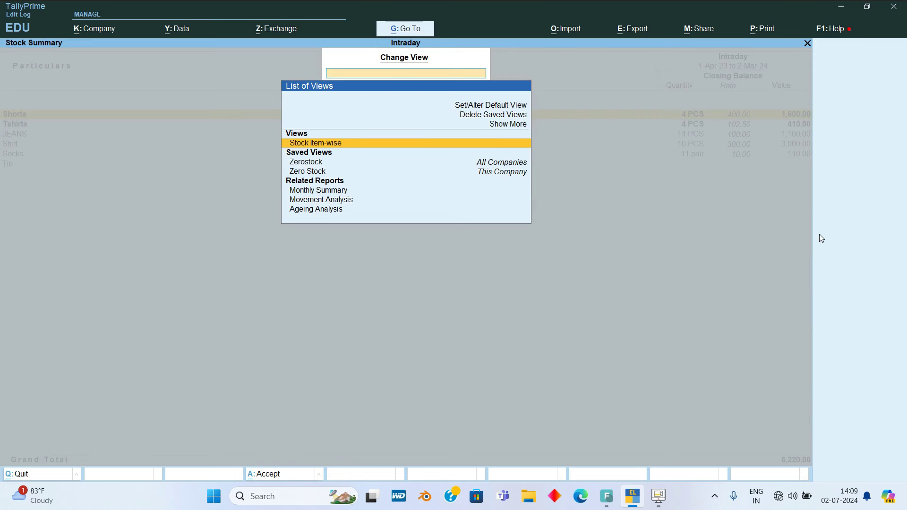
pyautogui.press('Down')
pyautogui.press('Down')
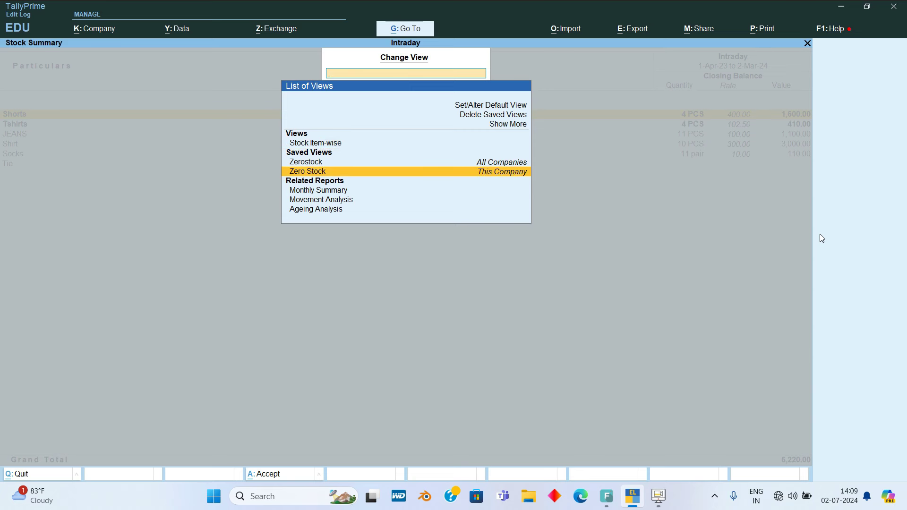
pyautogui.press('Return')
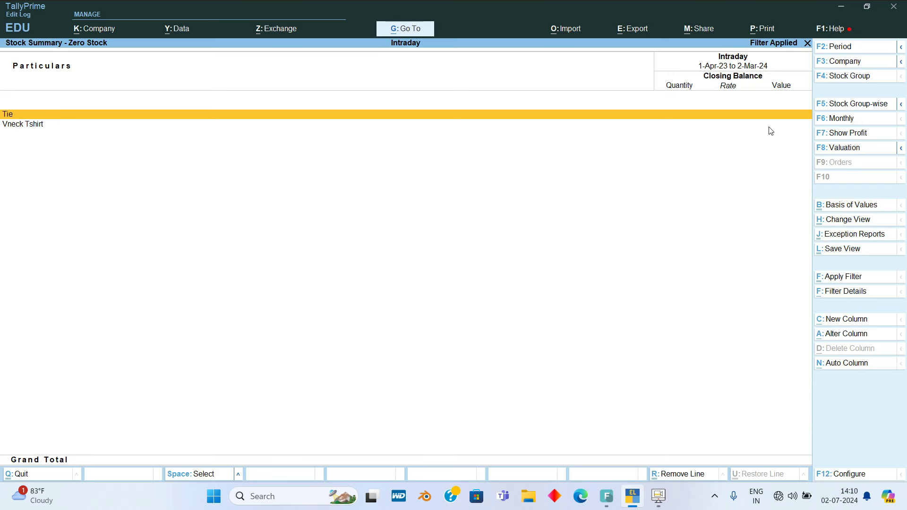
# Step: Open the saved Zero Stock view for This Company directly through Go To
pyautogui.click(425, 31)
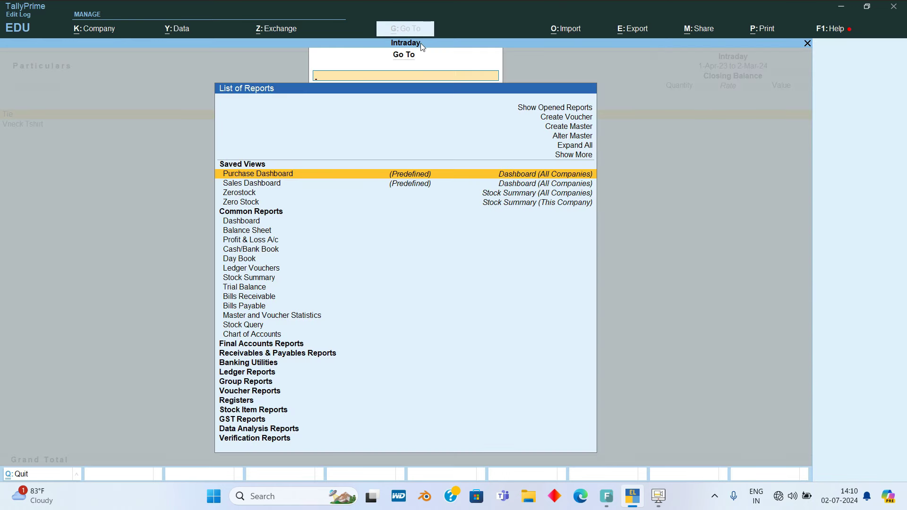
pyautogui.press('Down')
pyautogui.press('Down')
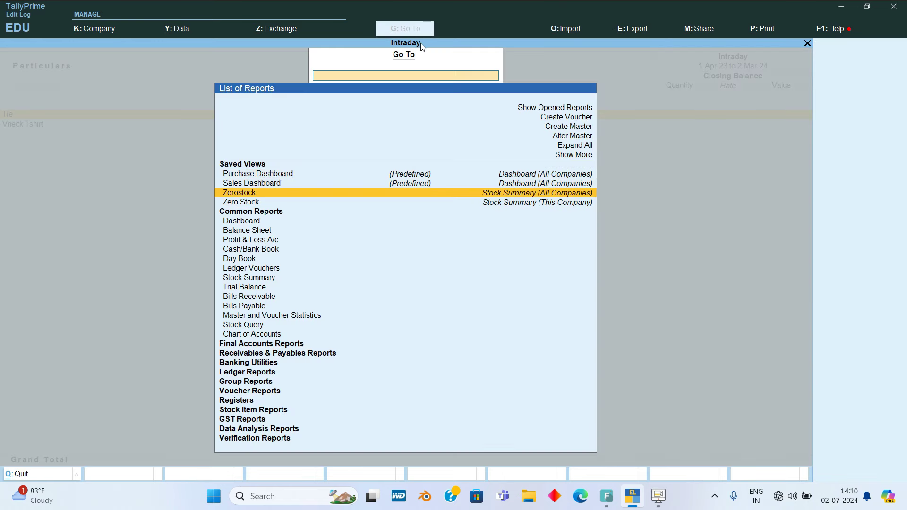
pyautogui.press('Down')
pyautogui.press('Return')
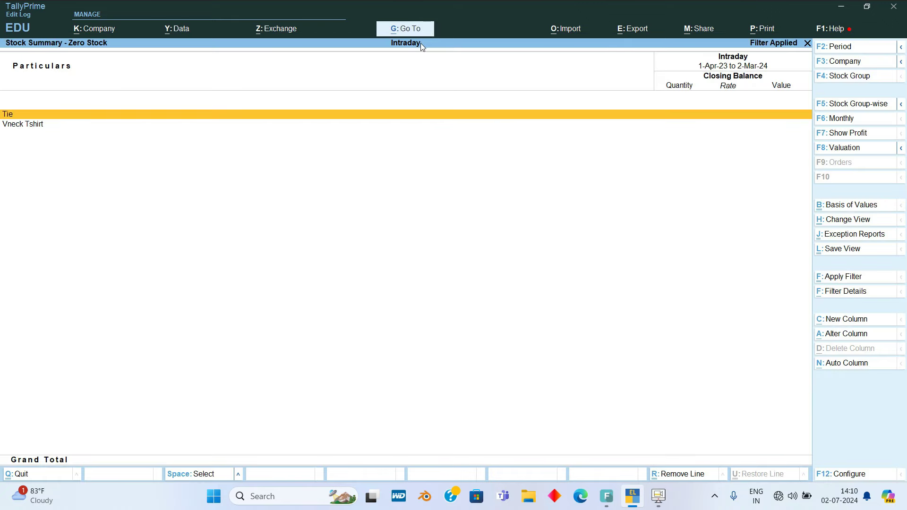
# Step: Return to the Gateway of Tally and open the saved Zerostock view for All Companies through Go To
pyautogui.press('Escape')
pyautogui.press('Escape')
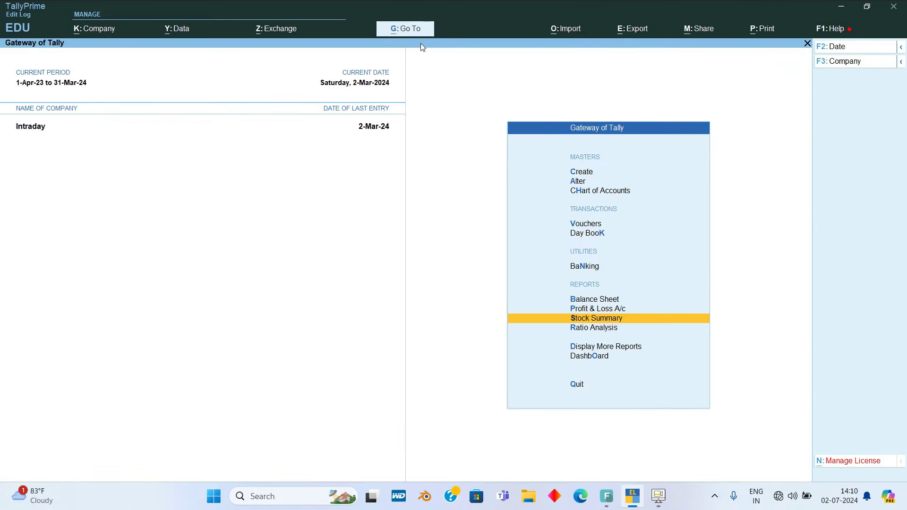
pyautogui.click(418, 29)
pyautogui.press('Down')
pyautogui.press('Down')
pyautogui.press('Return')
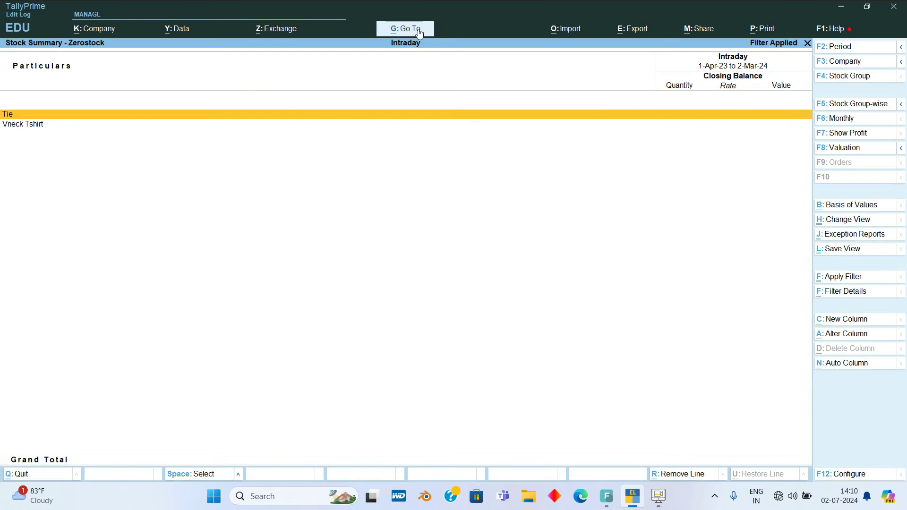